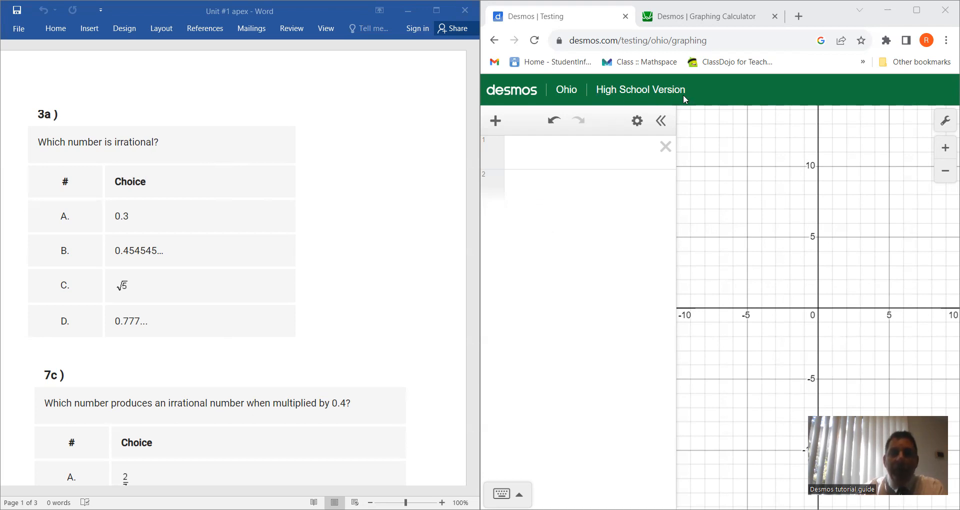
# Step: View the standard Desmos Graphing Calculator, and return to the Ohio testing calculator
pyautogui.click(719, 19)
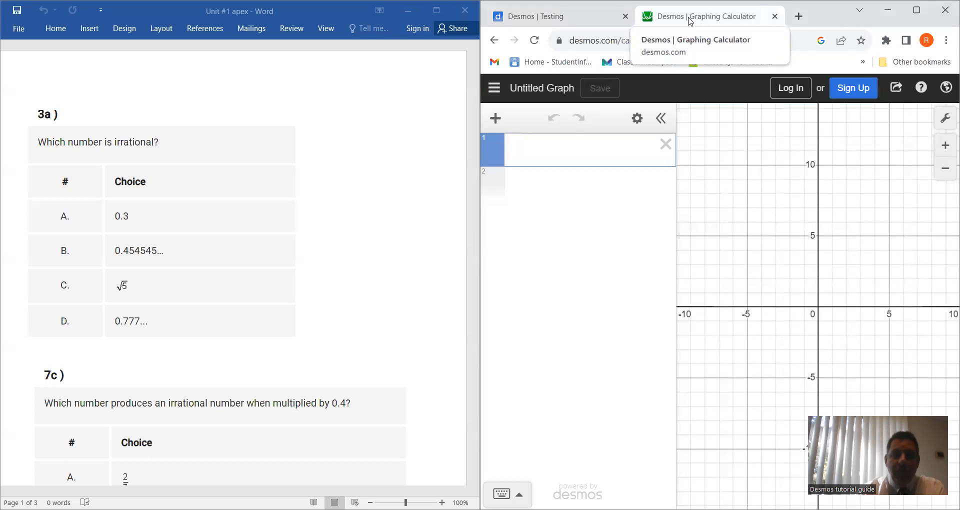
pyautogui.click(575, 18)
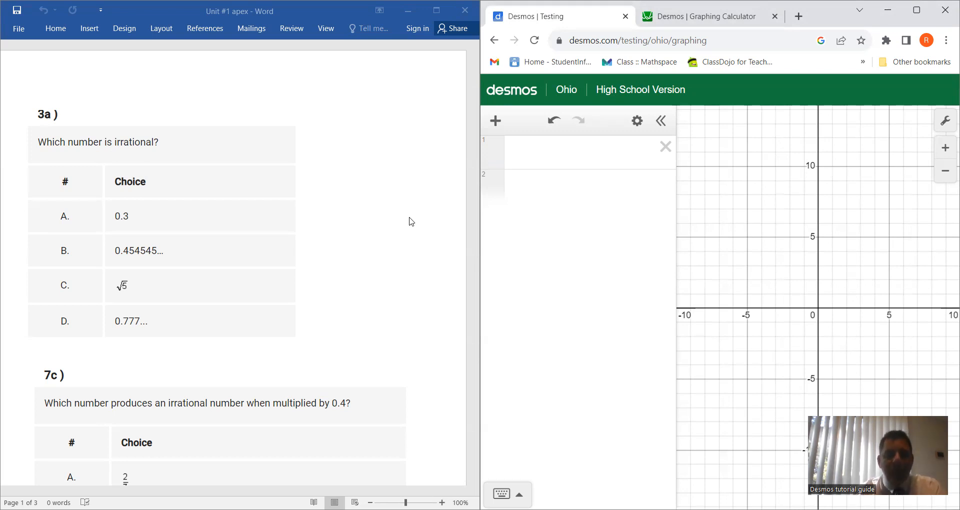
# Step: Evaluate √5 in the Ohio testing calculator to check choice C of question 3a
pyautogui.scroll(-1, 411, 222)
pyautogui.scroll(-1, 411, 221)
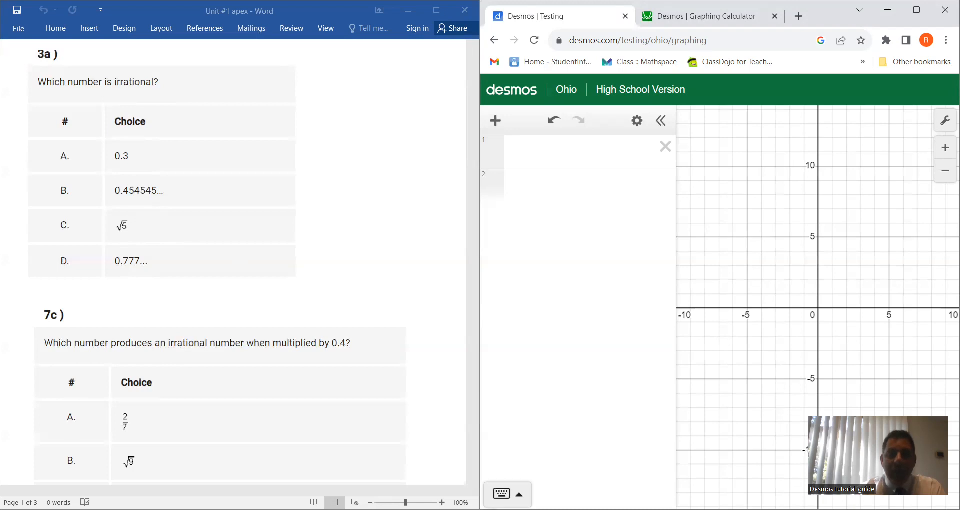
pyautogui.click(502, 494)
pyautogui.click(590, 495)
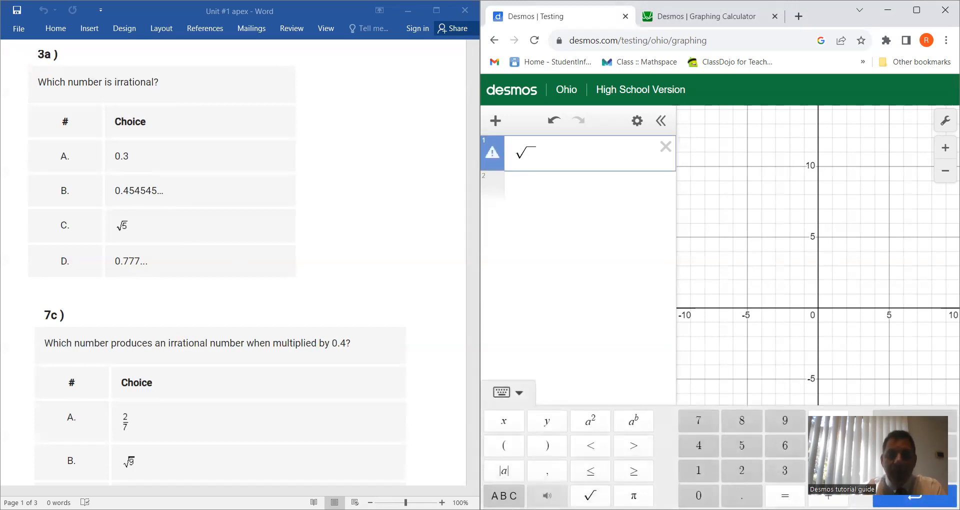
pyautogui.click(742, 446)
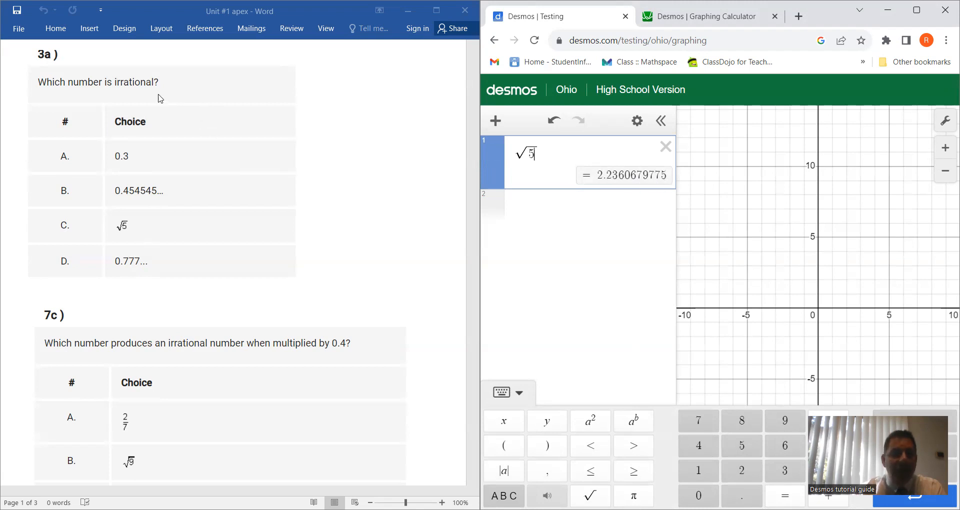
# Step: For question 7c, replace the 5 under the root with 9 and evaluate 3π on a second line
pyautogui.scroll(-2, 419, 216)
pyautogui.scroll(-4, 419, 216)
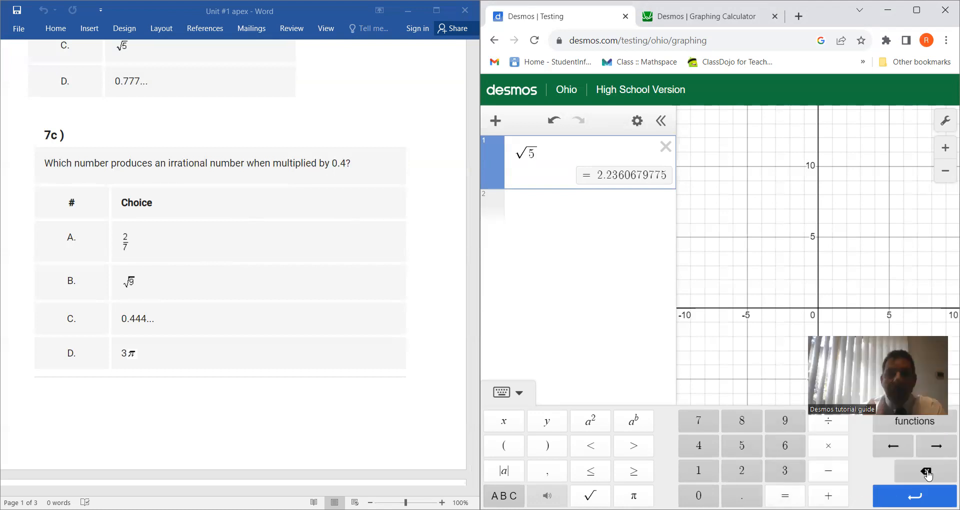
pyautogui.press('BackSpace')
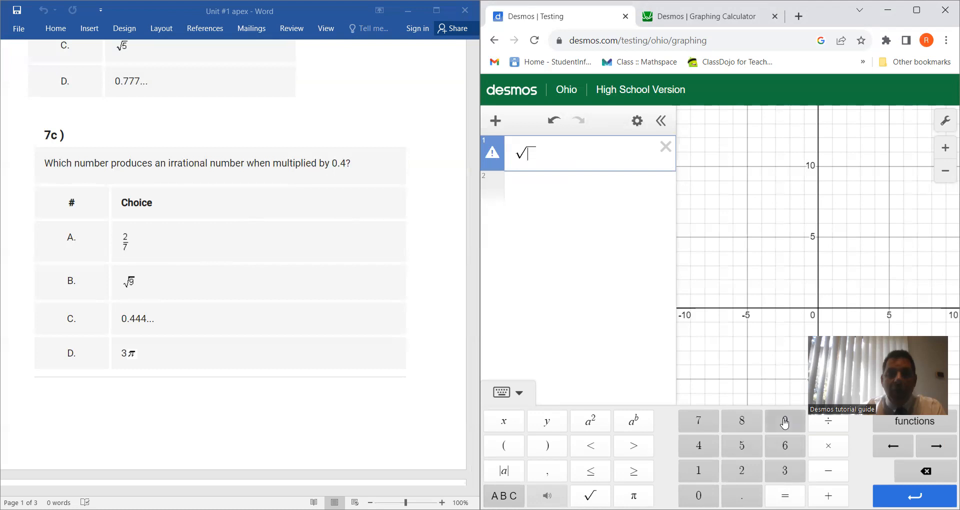
pyautogui.click(785, 420)
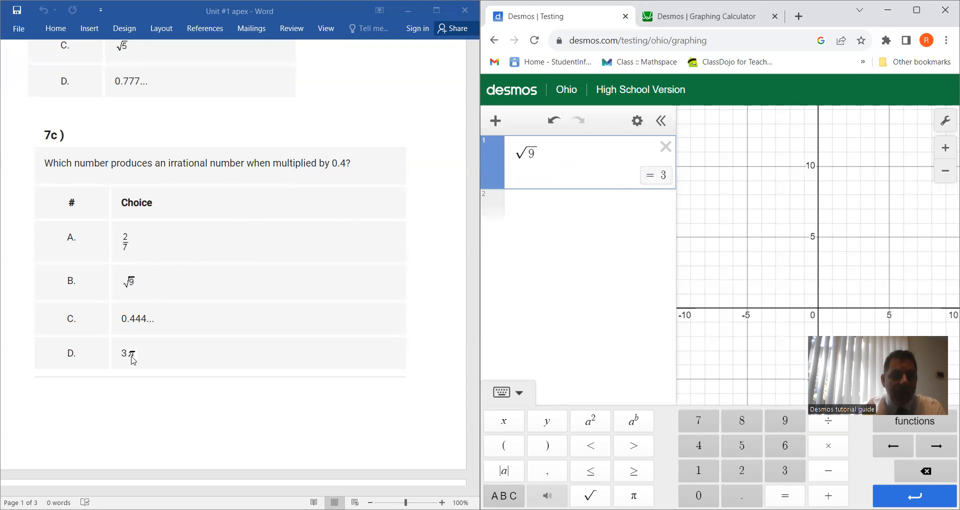
pyautogui.click(578, 218)
pyautogui.click(770, 473)
pyautogui.click(634, 495)
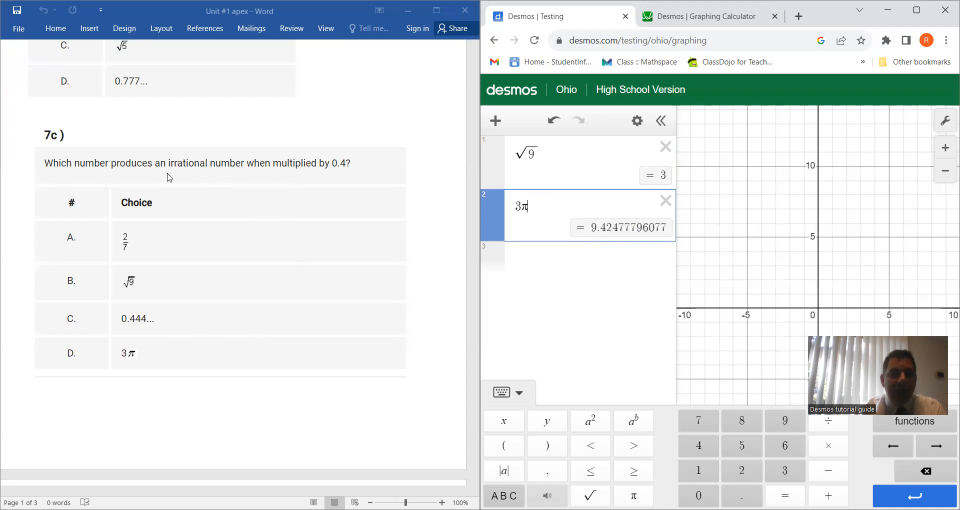
# Step: Bring question 8a into view and delete both the √9 and 3π expressions
pyautogui.scroll(-5, 418, 347)
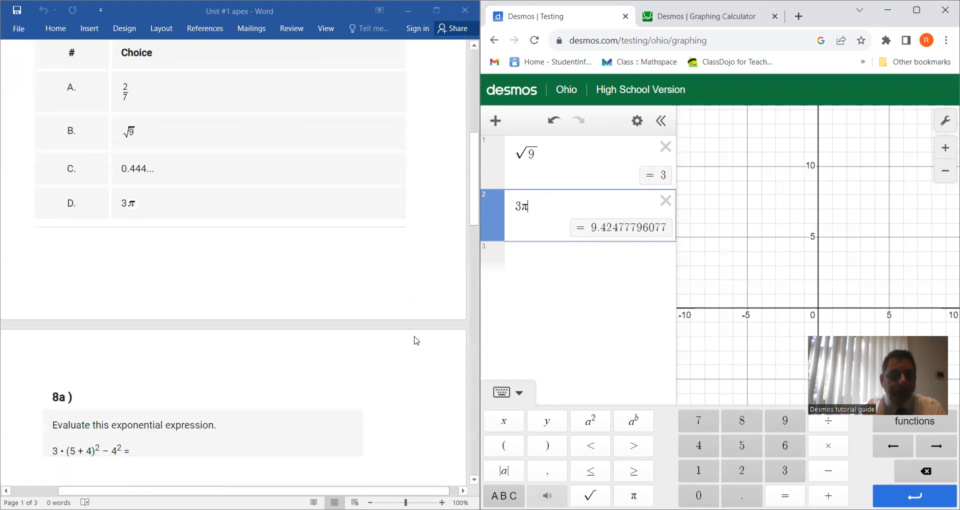
pyautogui.scroll(-3, 140, 290)
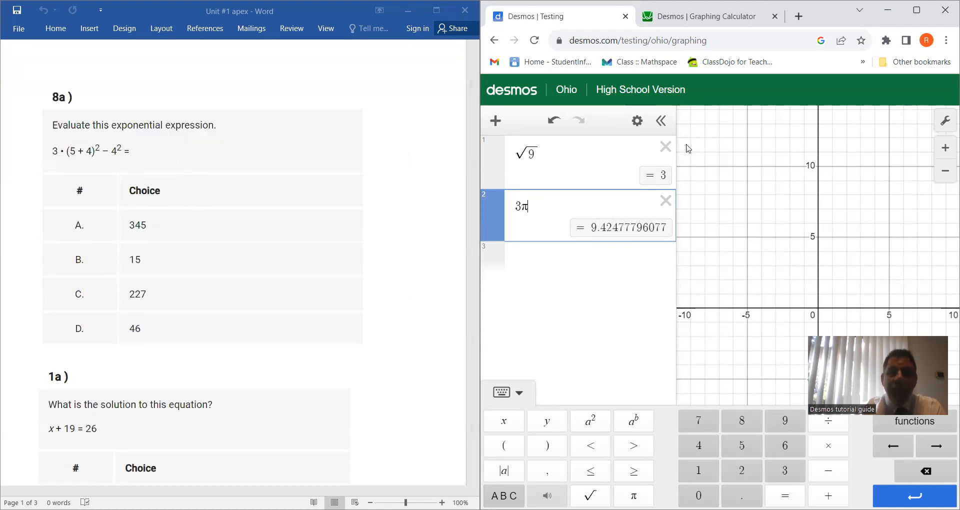
pyautogui.click(664, 147)
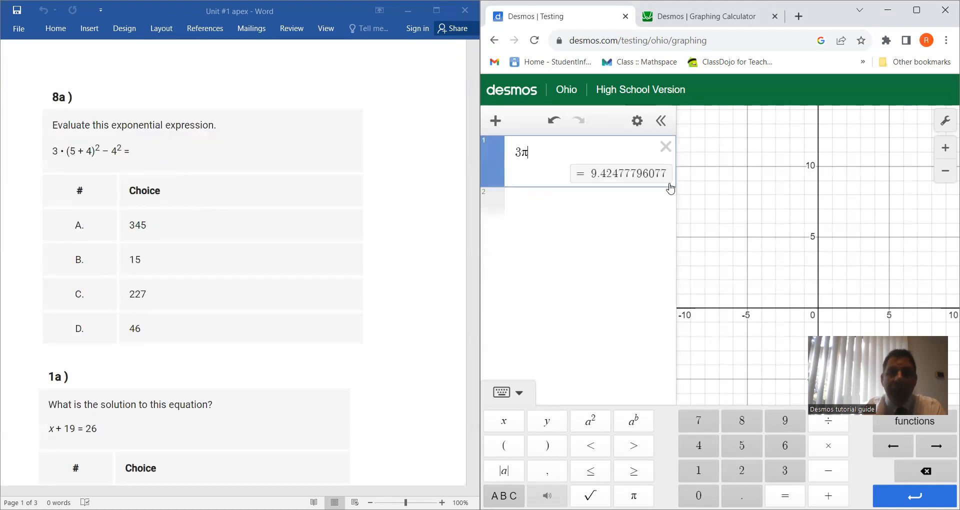
pyautogui.click(664, 147)
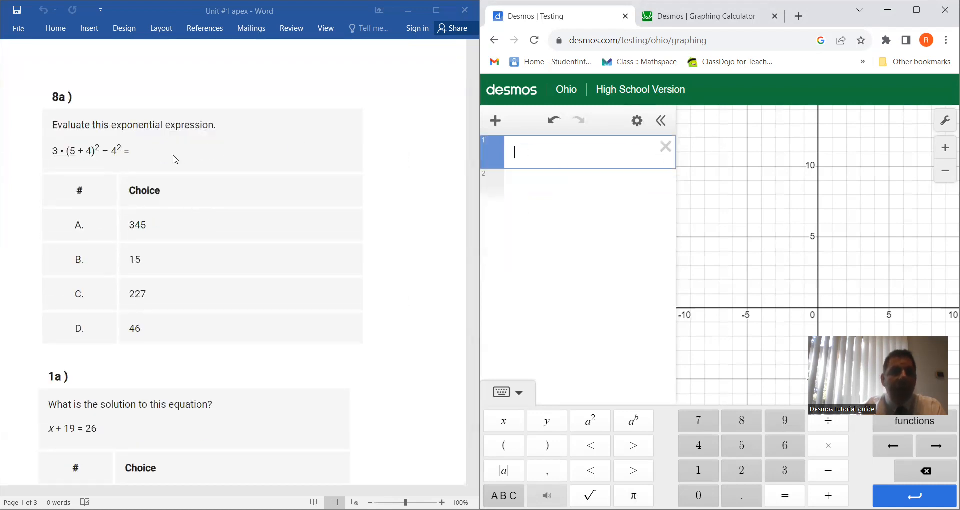
# Step: Evaluate the question 8a expression 3 · (5 + 4)² − 4² on the first line
pyautogui.click(787, 471)
pyautogui.click(837, 450)
pyautogui.click(504, 445)
pyautogui.click(742, 446)
pyautogui.click(829, 495)
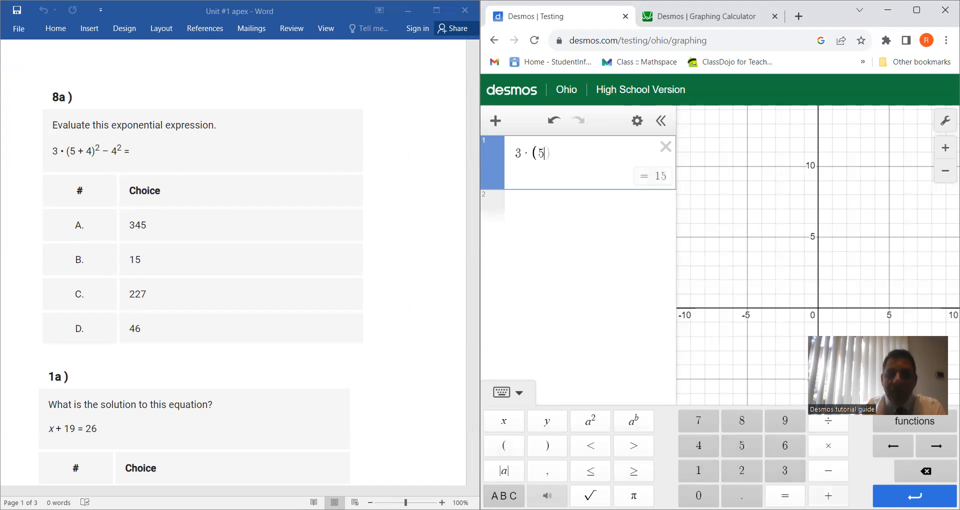
pyautogui.click(704, 443)
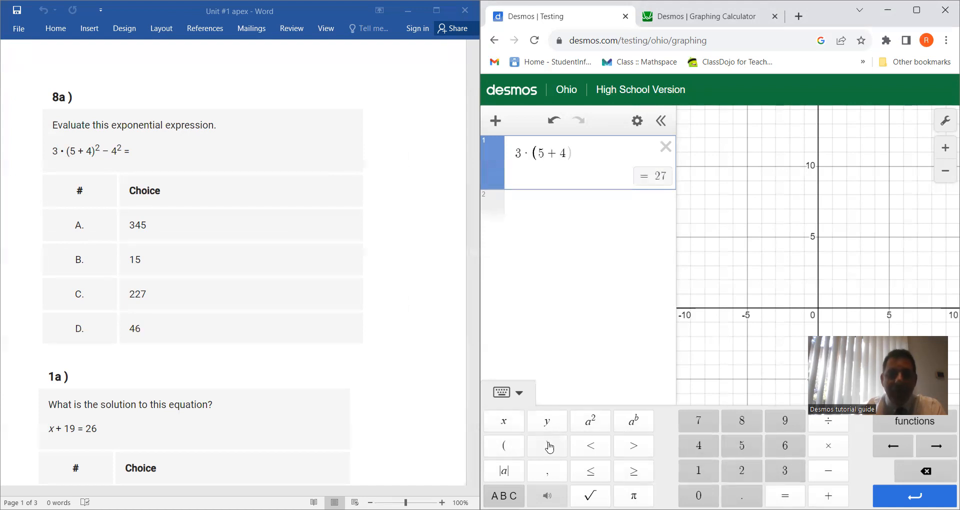
pyautogui.click(591, 421)
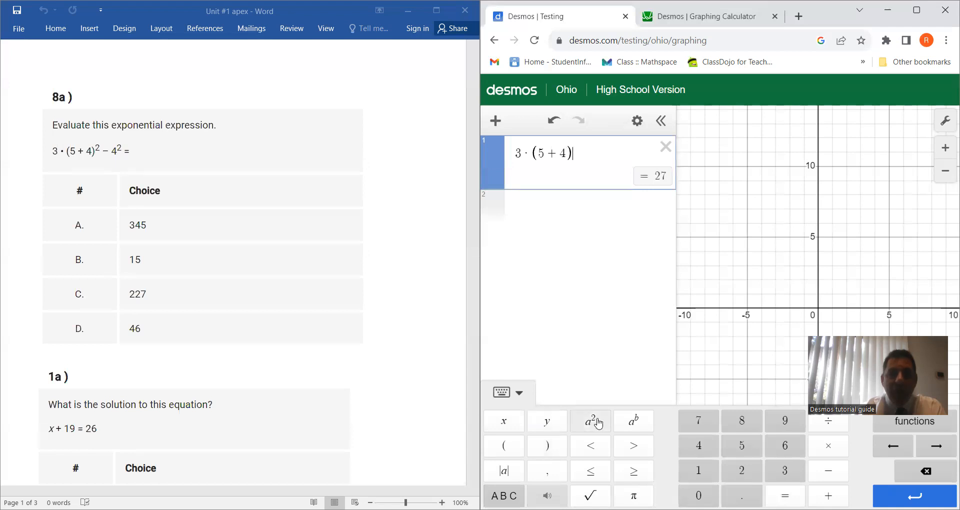
pyautogui.click(829, 471)
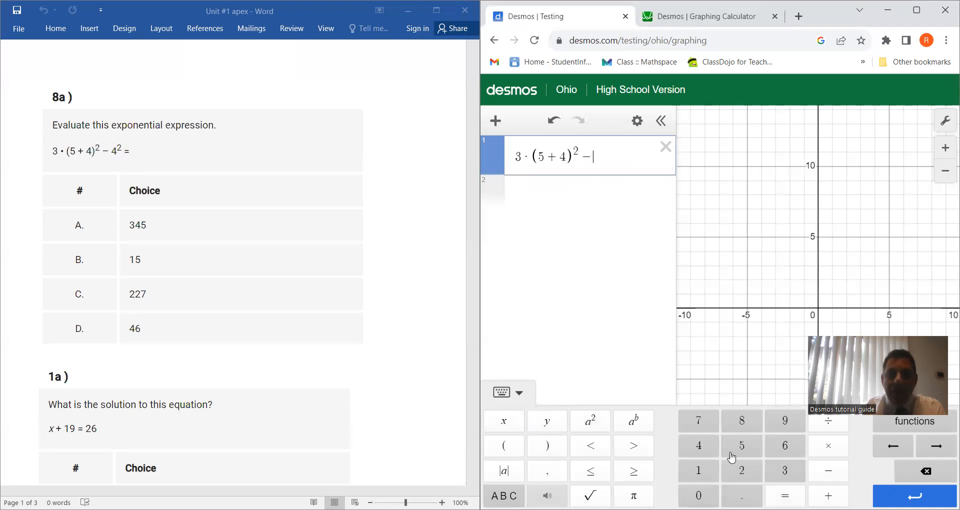
pyautogui.click(698, 446)
pyautogui.click(590, 419)
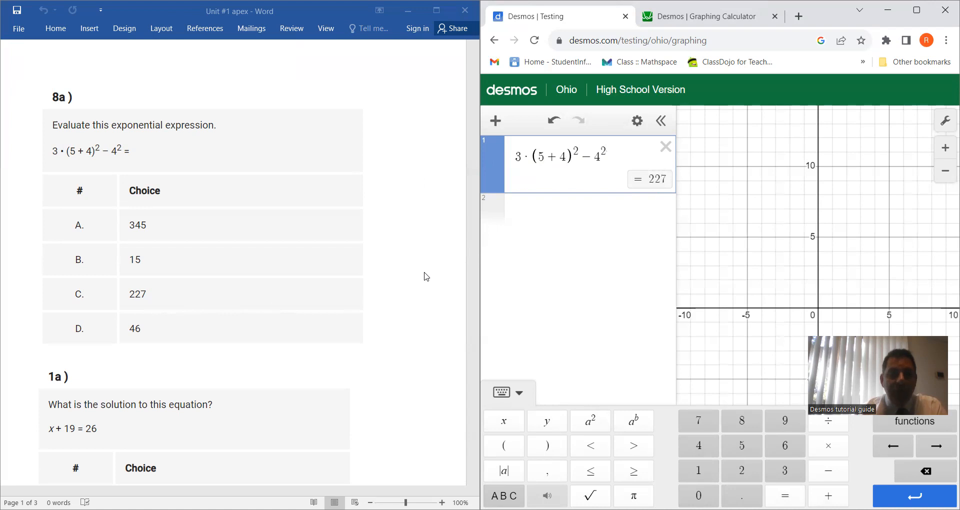
# Step: Clear the exponential expression and evaluate 26 − 19 to solve question 1a
pyautogui.scroll(-5, 426, 276)
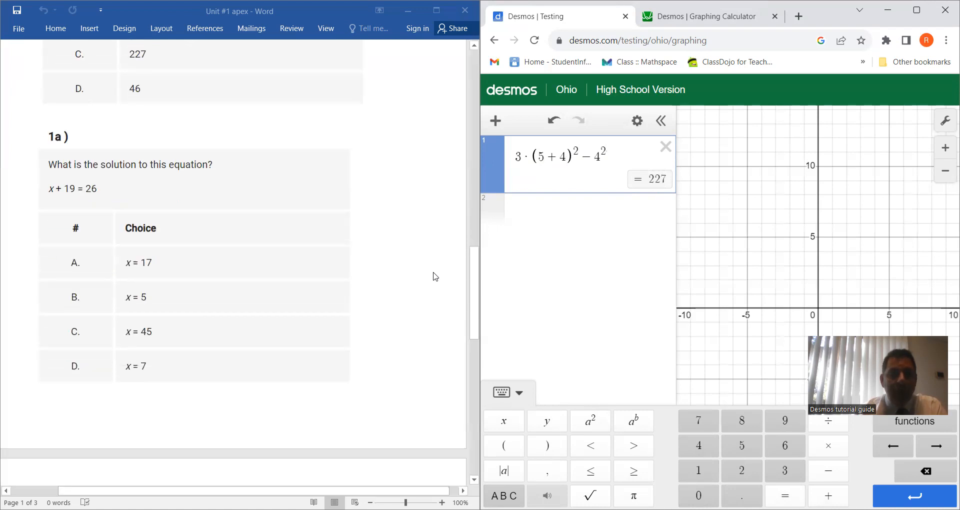
pyautogui.click(666, 147)
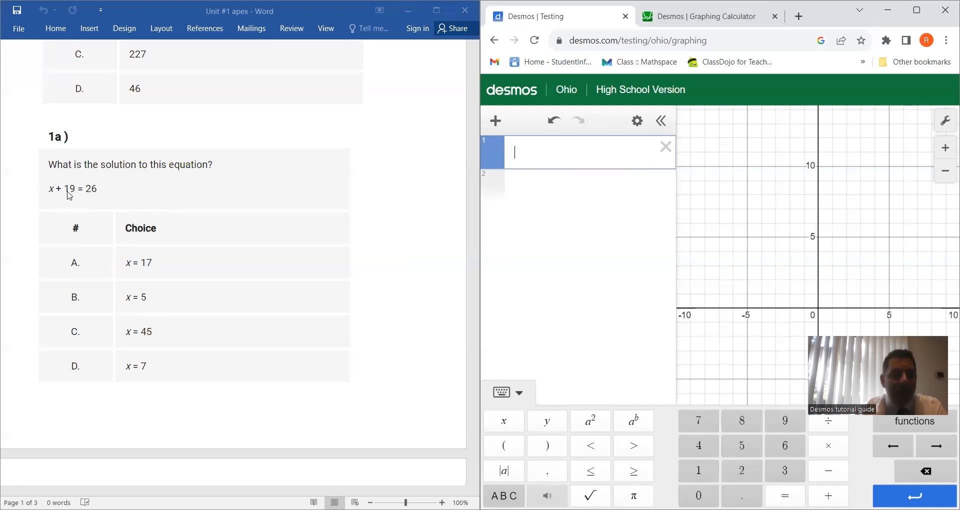
pyautogui.click(749, 472)
pyautogui.click(785, 446)
pyautogui.click(828, 470)
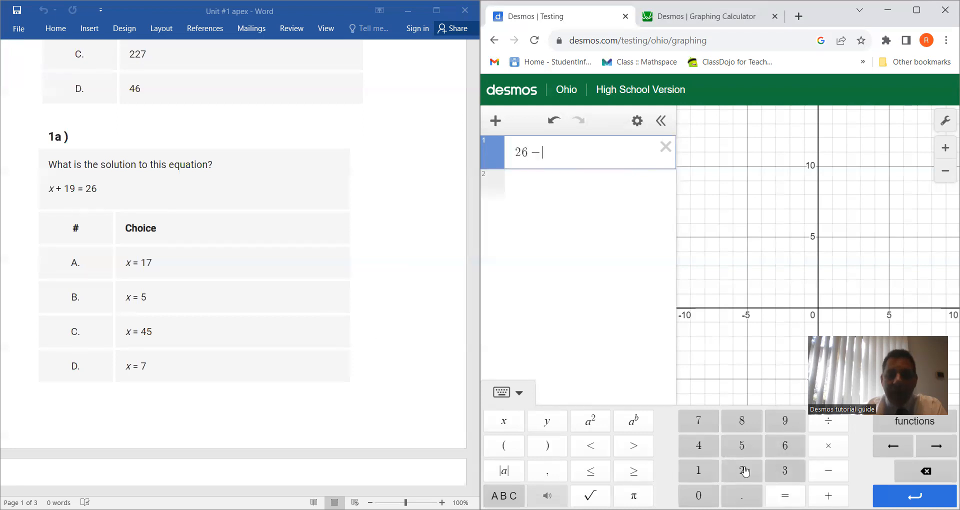
pyautogui.click(698, 472)
pyautogui.click(785, 420)
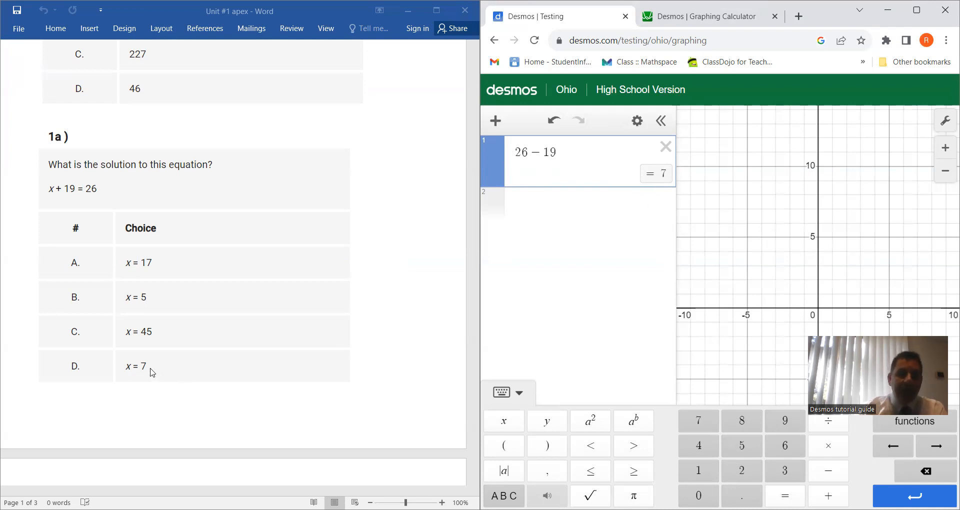
# Step: Try to graph x + 19 = 26 on the second line and read the warning beside it
pyautogui.click(563, 206)
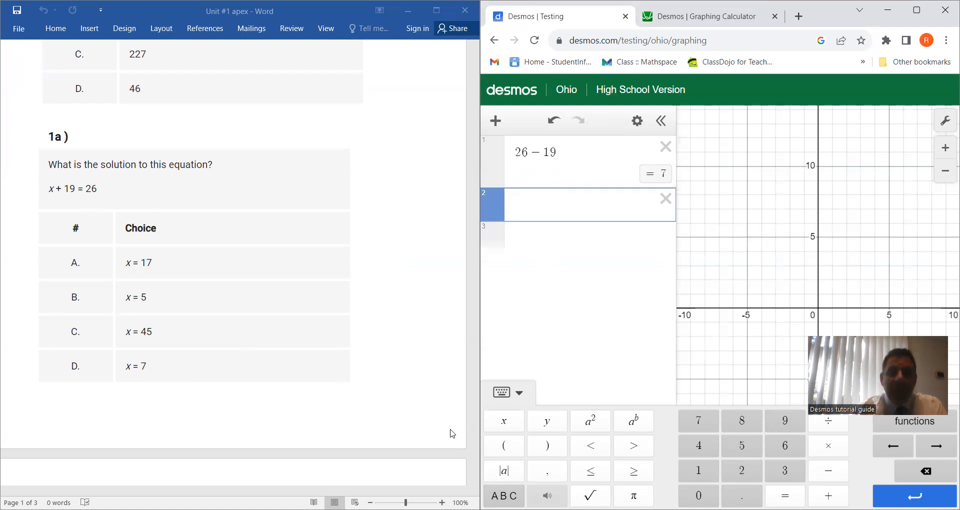
pyautogui.click(504, 421)
pyautogui.click(828, 496)
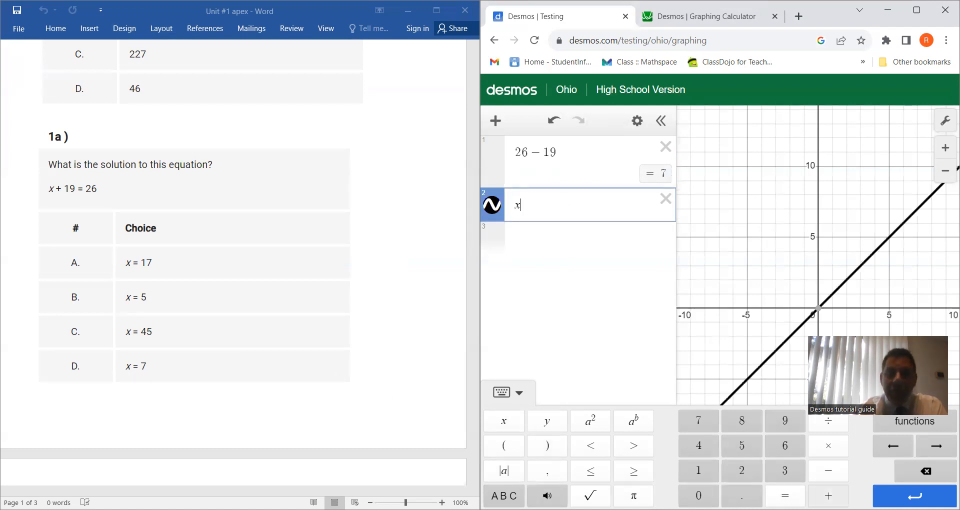
pyautogui.click(800, 418)
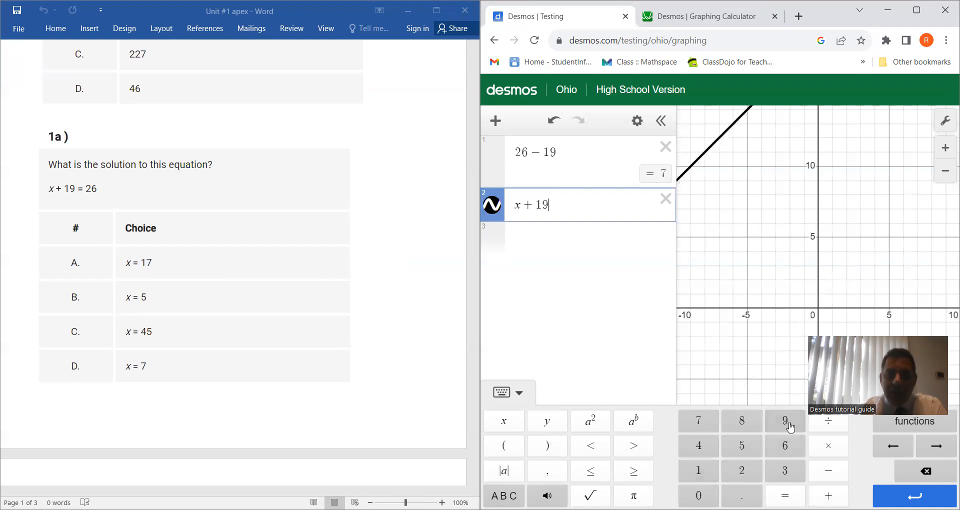
pyautogui.click(785, 495)
pyautogui.click(742, 470)
pyautogui.click(785, 446)
pyautogui.moveTo(497, 214)
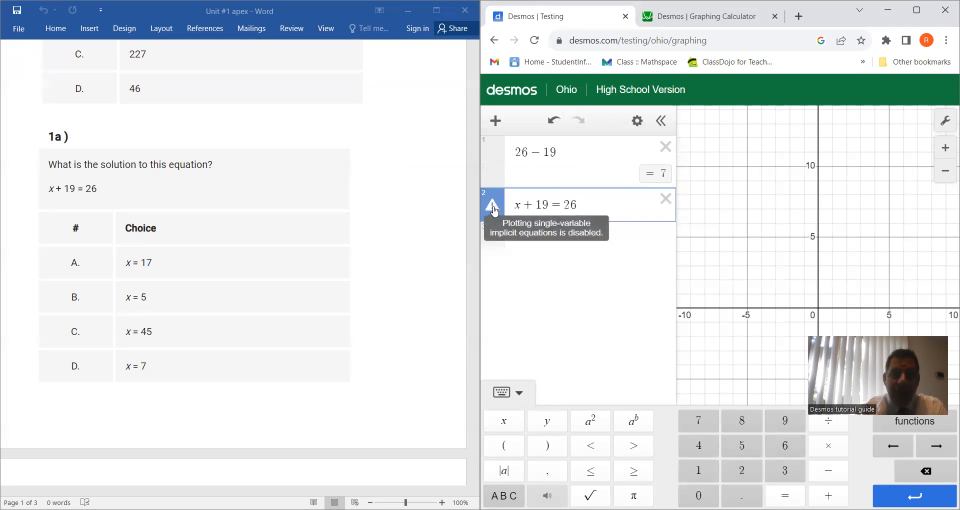
# Step: Switch to the standard Desmos Graphing Calculator, graph x + 19 = 26, and show the coordinates where the line crosses the x-axis
pyautogui.click(762, 20)
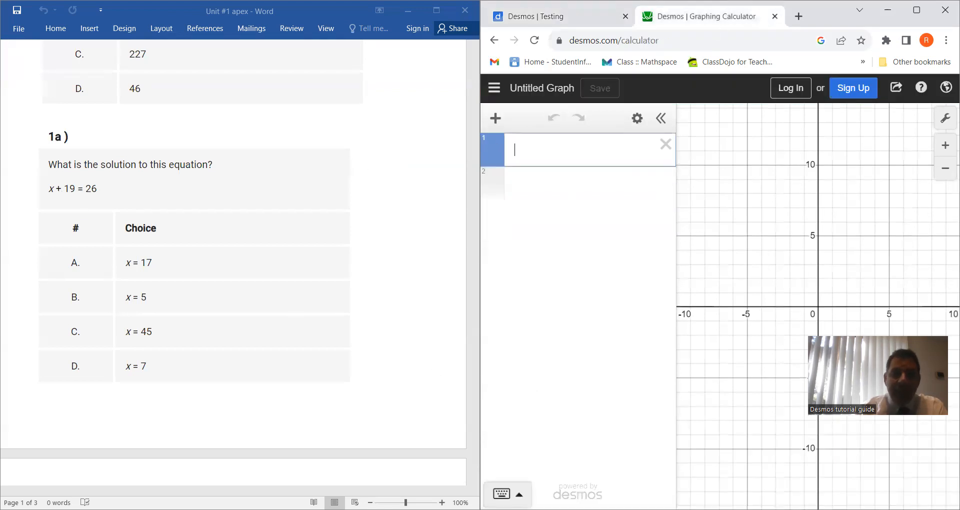
pyautogui.click(501, 493)
pyautogui.click(504, 421)
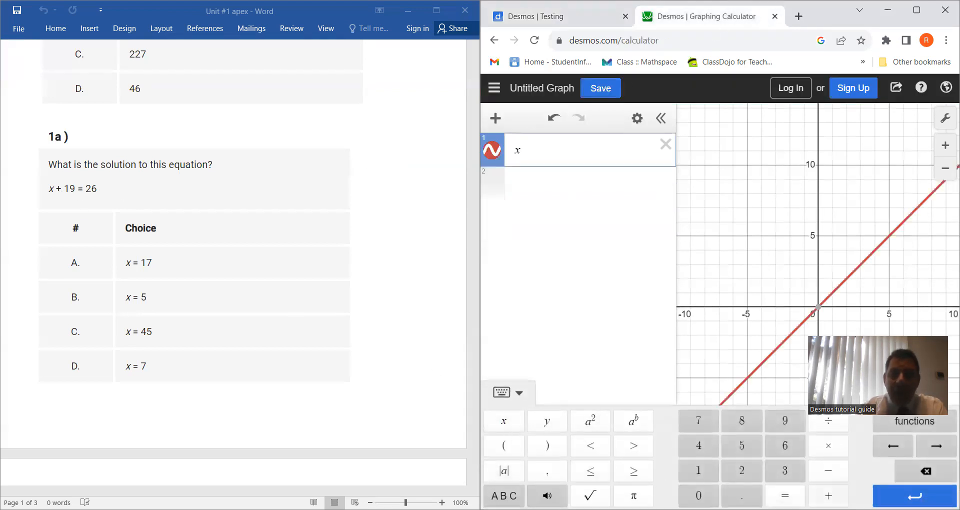
pyautogui.click(828, 495)
pyautogui.click(698, 471)
pyautogui.click(787, 421)
pyautogui.click(780, 494)
pyautogui.click(753, 478)
pyautogui.click(778, 447)
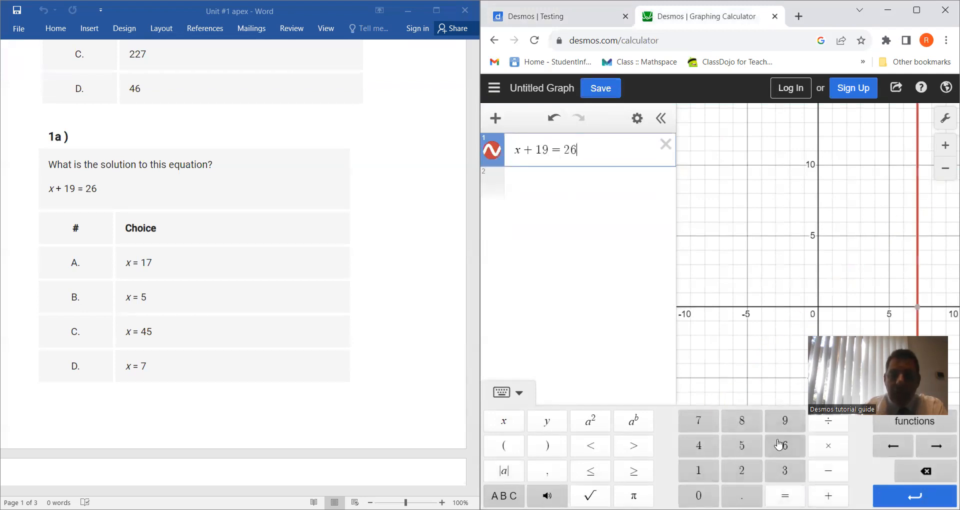
pyautogui.click(918, 307)
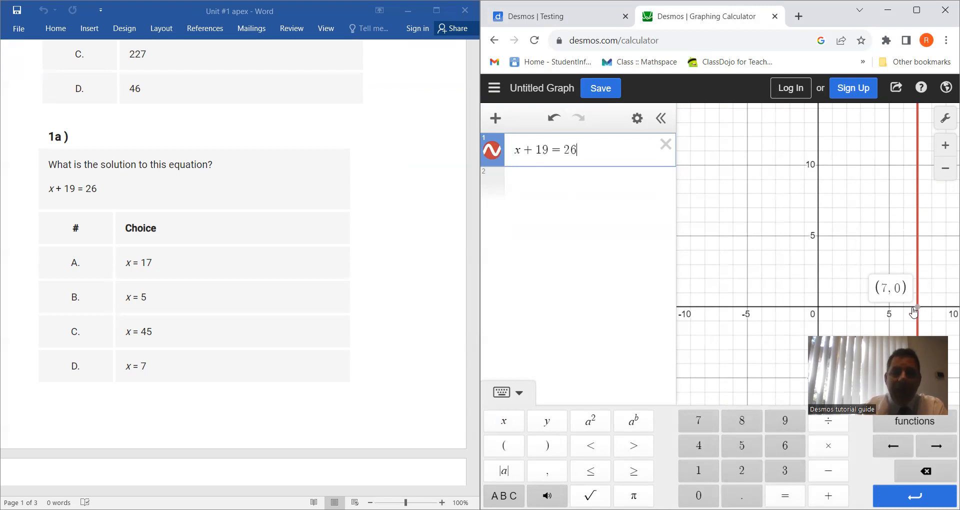
# Step: Return to the Ohio testing calculator and delete both the 26 − 19 and x + 19 = 26 expressions
pyautogui.click(550, 16)
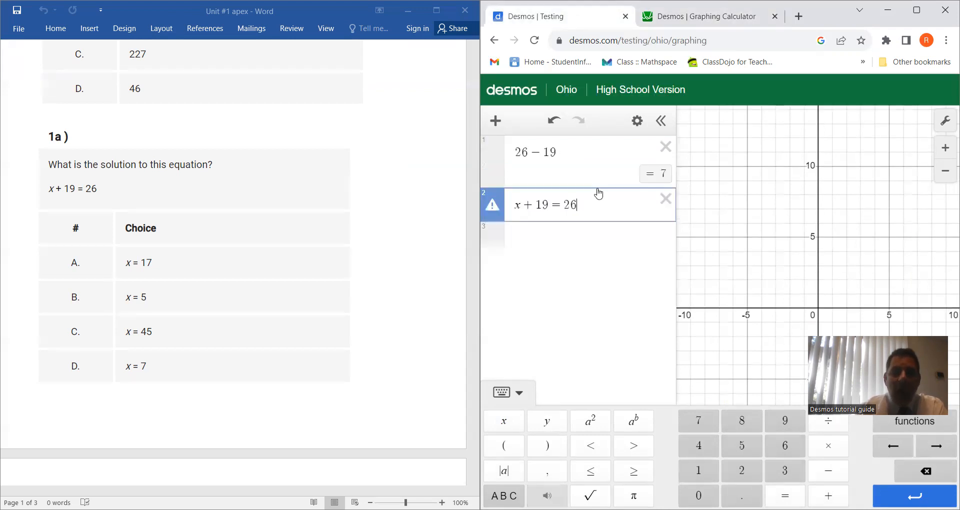
pyautogui.click(666, 146)
pyautogui.click(665, 147)
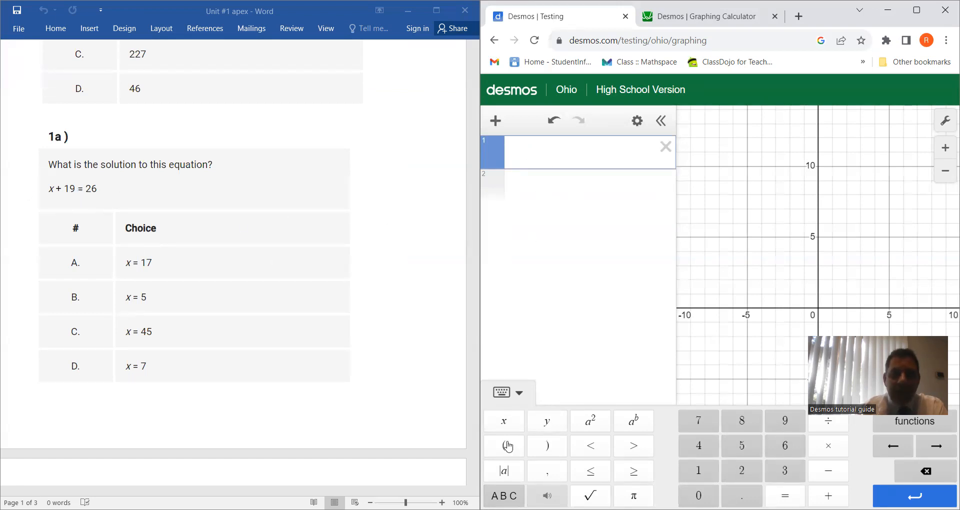
# Step: Graph the left side of the question 1a equation as y = x + 19 on the first line
pyautogui.click(547, 422)
pyautogui.click(785, 495)
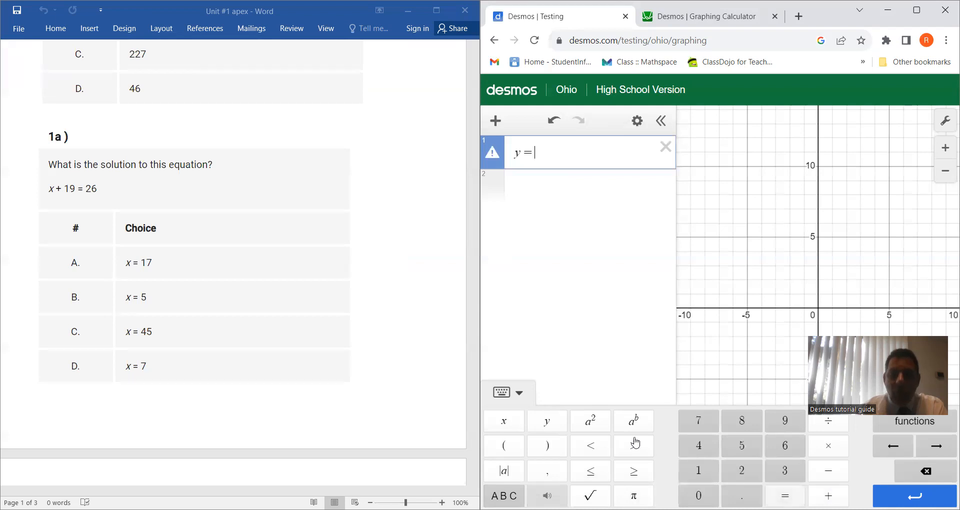
pyautogui.click(504, 422)
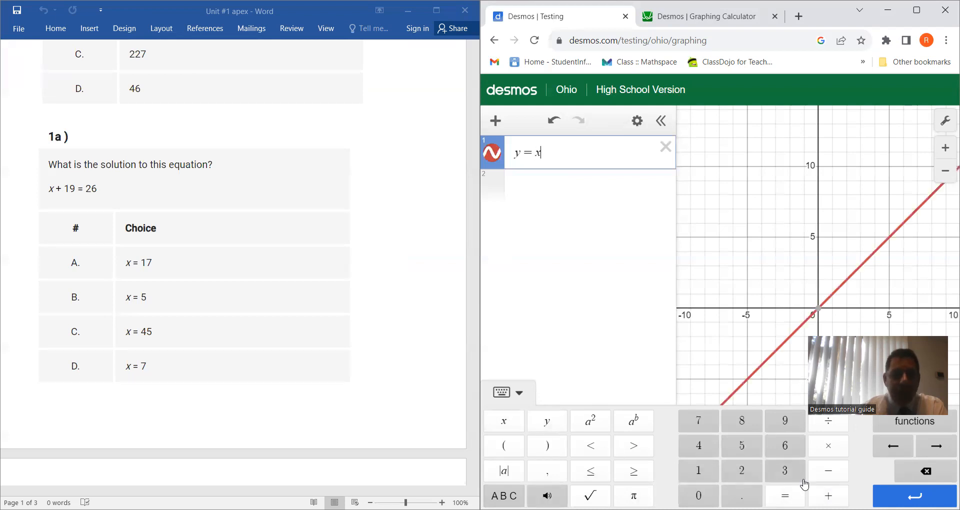
pyautogui.click(828, 496)
pyautogui.click(700, 470)
pyautogui.click(778, 416)
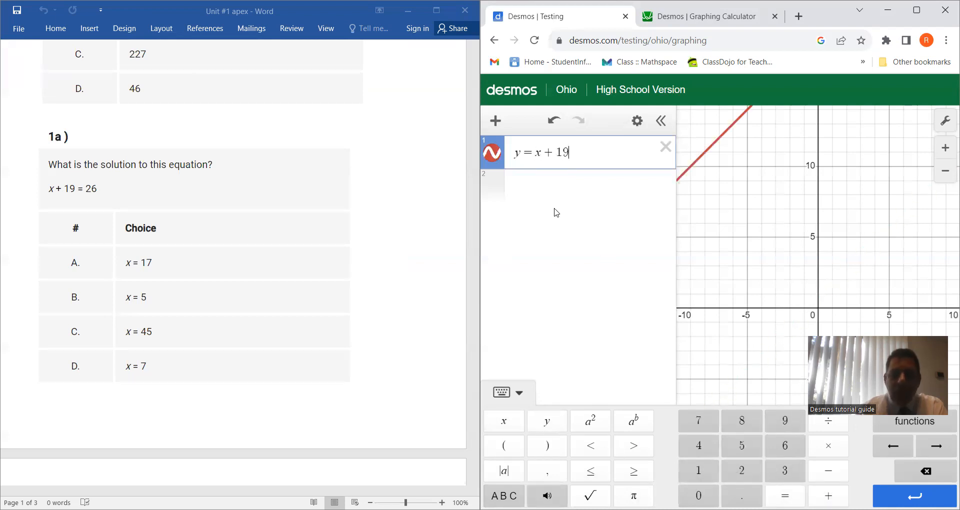
# Step: Graph the right side of the question 1a equation as y = 26 on the second line
pyautogui.click(557, 191)
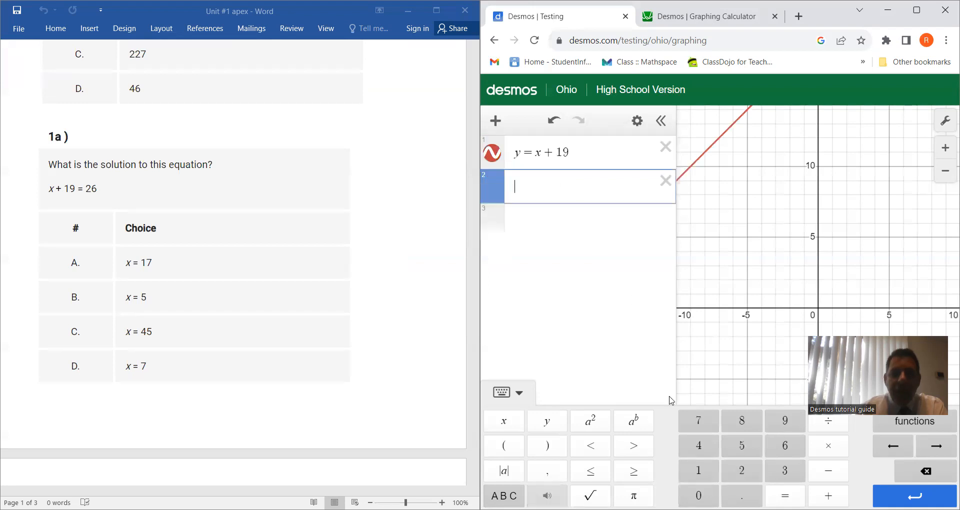
pyautogui.click(547, 422)
pyautogui.click(785, 495)
pyautogui.click(742, 471)
pyautogui.click(785, 445)
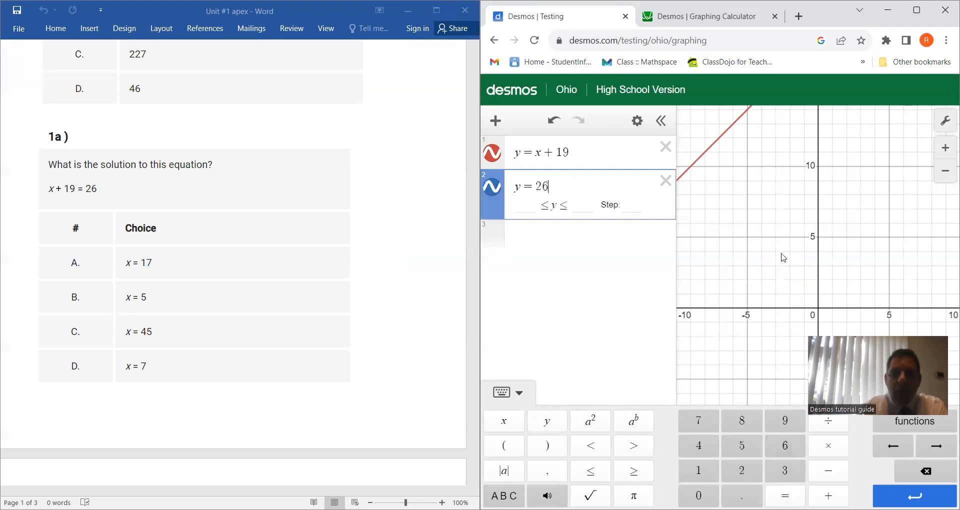
# Step: Show the coordinates of the point where y = x + 19 and y = 26 intersect
pyautogui.moveTo(856, 220); pyautogui.dragTo(738, 430)
pyautogui.moveTo(814, 239); pyautogui.dragTo(845, 276)
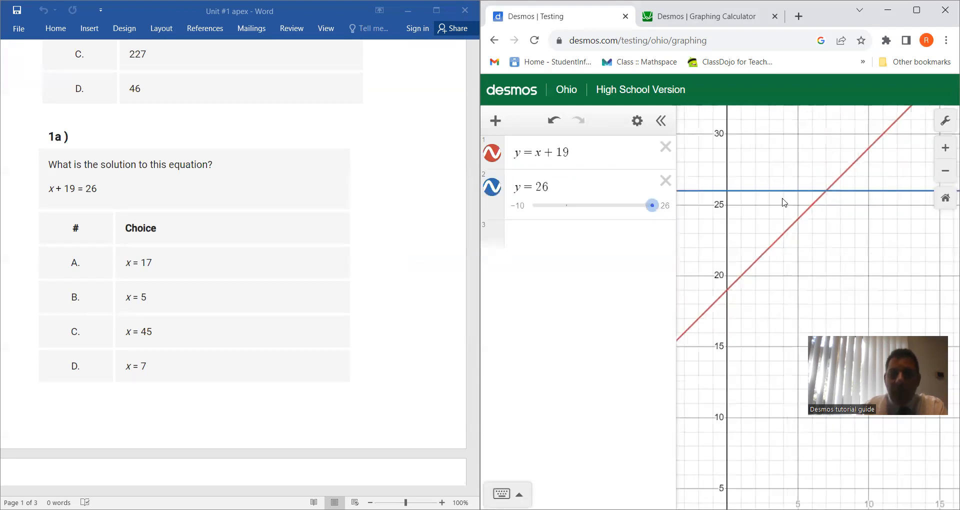
pyautogui.click(825, 193)
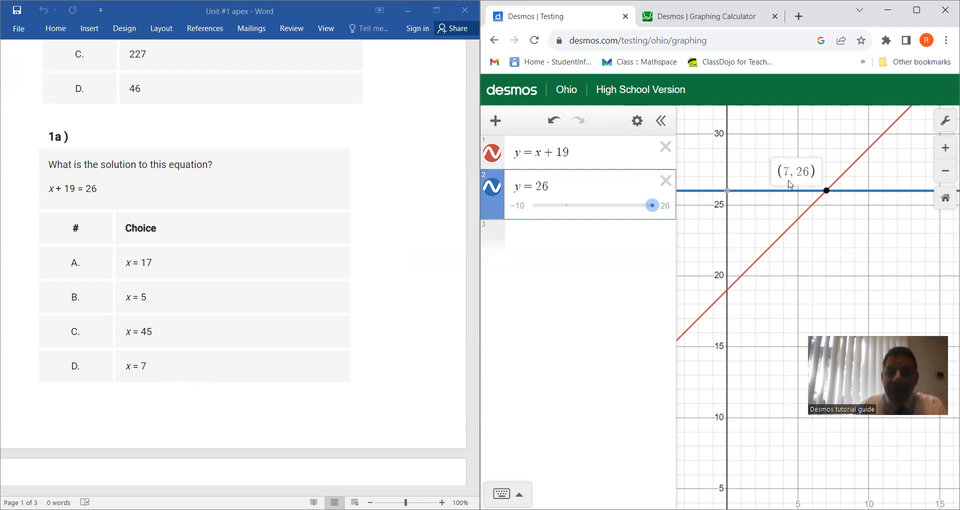
# Step: Move on to question 8b in the document, deleting both y = 26 and y = x + 19 and reopening the calculator's on-screen keypad
pyautogui.scroll(-2, 393, 300)
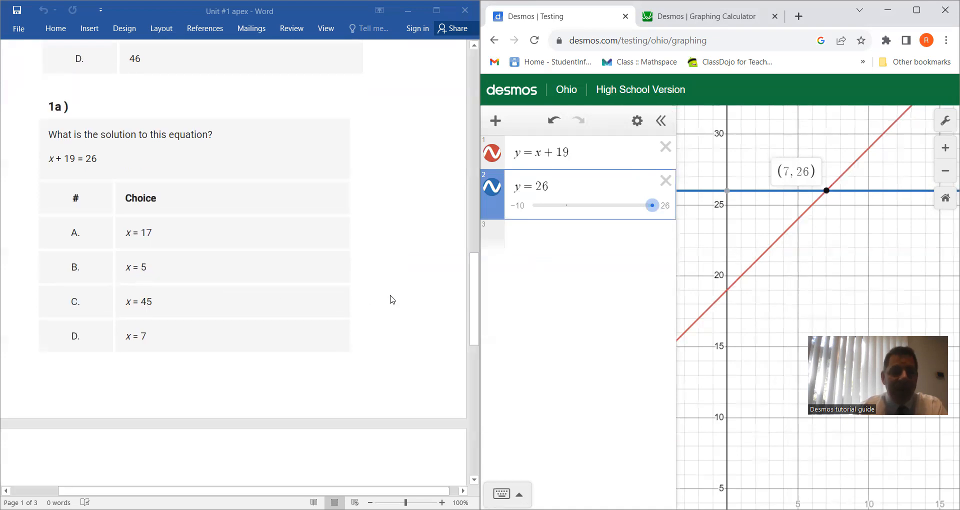
pyautogui.scroll(-3, 392, 300)
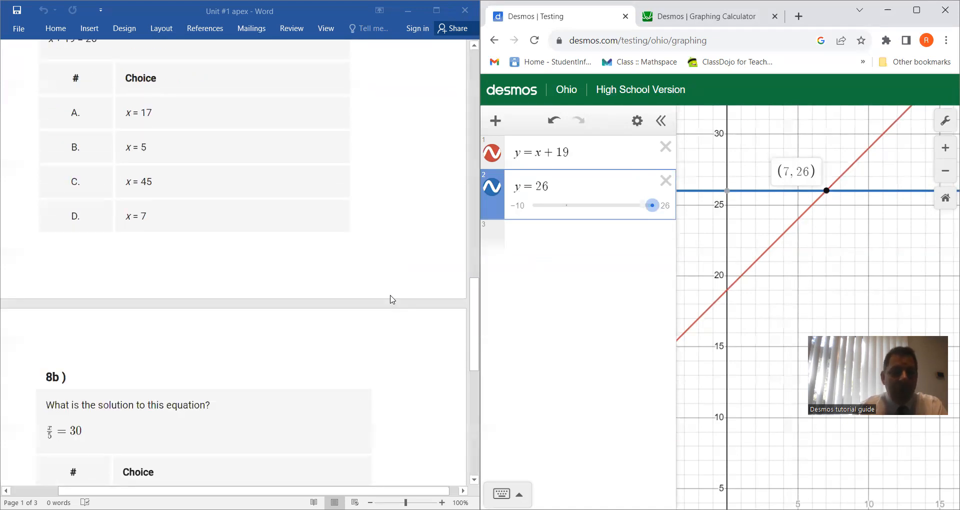
pyautogui.scroll(-8, 393, 300)
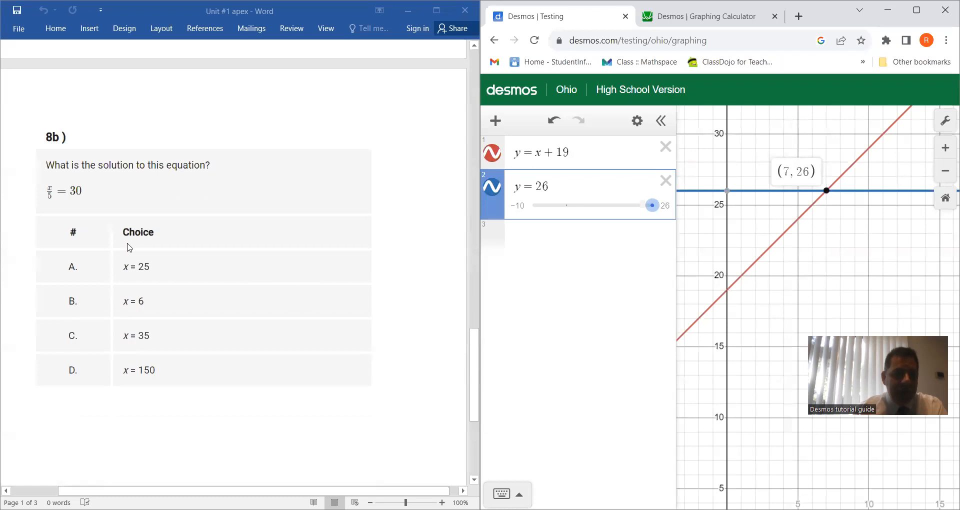
pyautogui.click(666, 181)
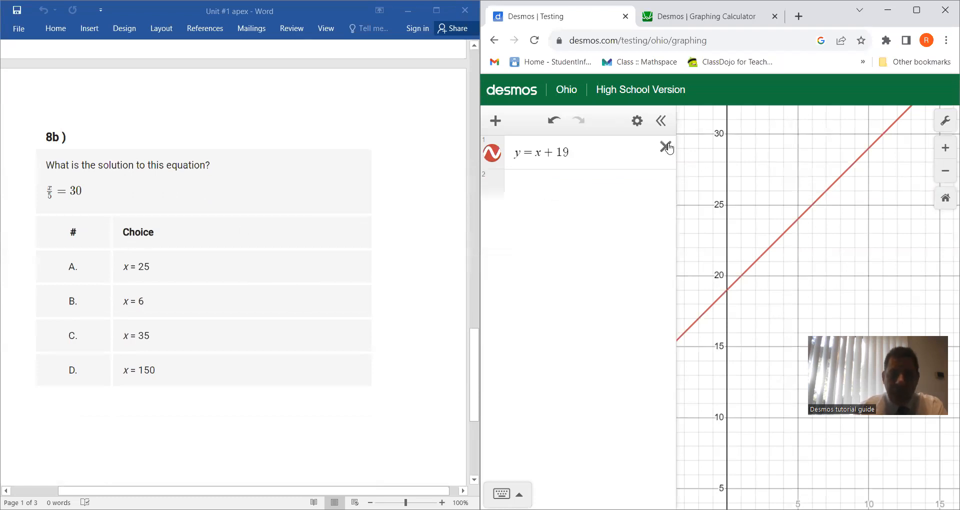
pyautogui.click(665, 147)
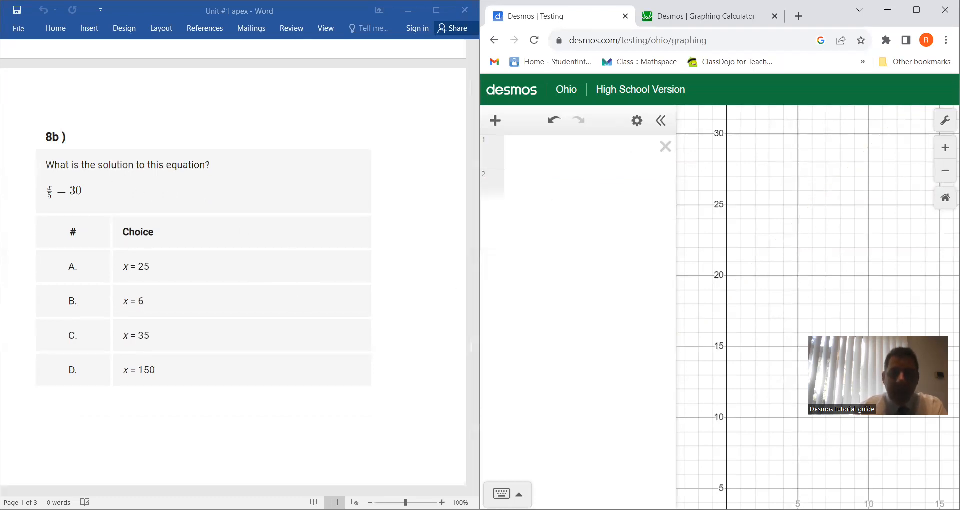
pyautogui.click(501, 494)
pyautogui.click(504, 423)
pyautogui.click(827, 433)
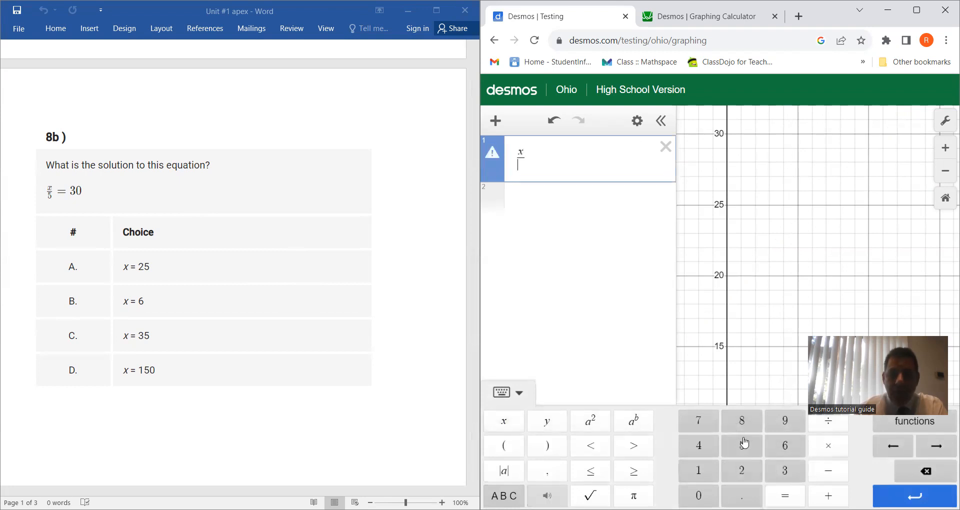
pyautogui.click(923, 478)
pyautogui.click(923, 477)
# Step: Graph the left side of the question 8b equation as y = x/5 on the first line
pyautogui.click(547, 422)
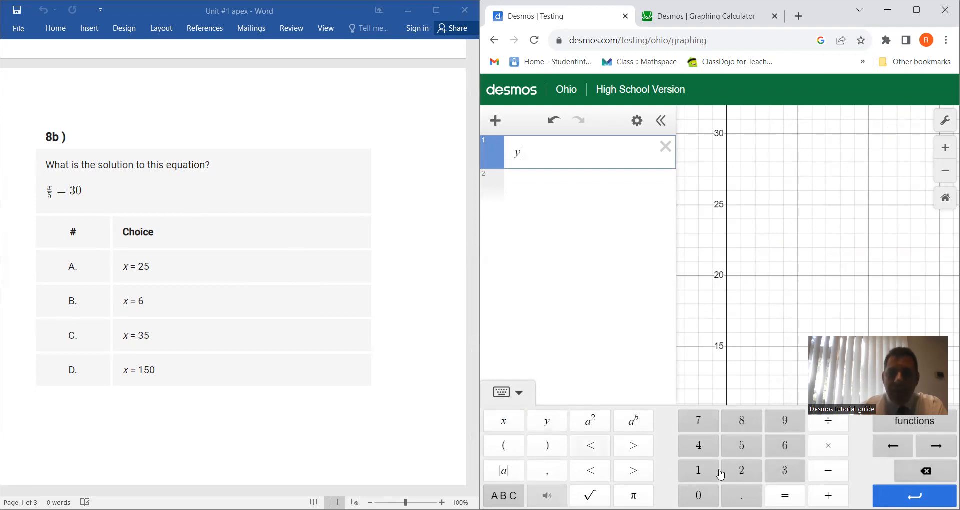
pyautogui.click(785, 496)
pyautogui.write('x')
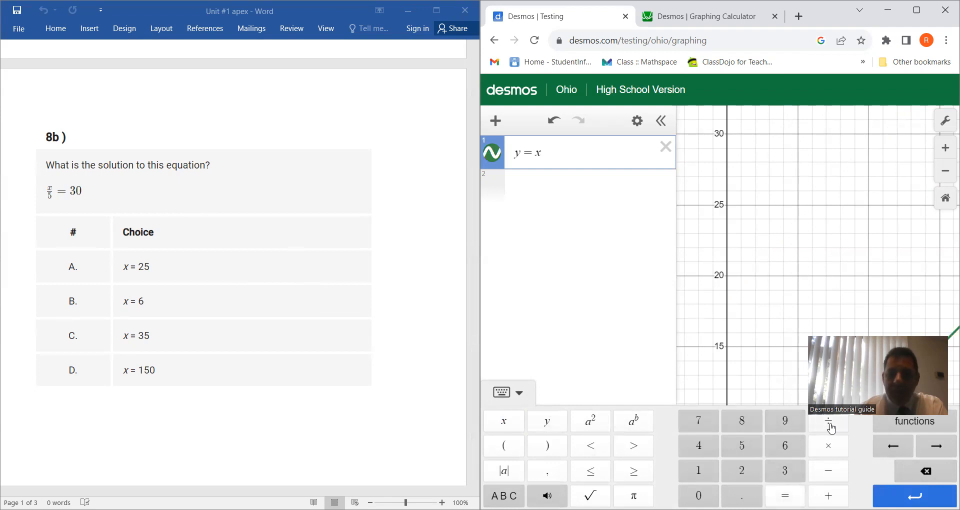
pyautogui.click(828, 422)
pyautogui.click(742, 446)
# Step: Graph the right side of the question 8b equation as y = 30 on the second line
pyautogui.click(587, 206)
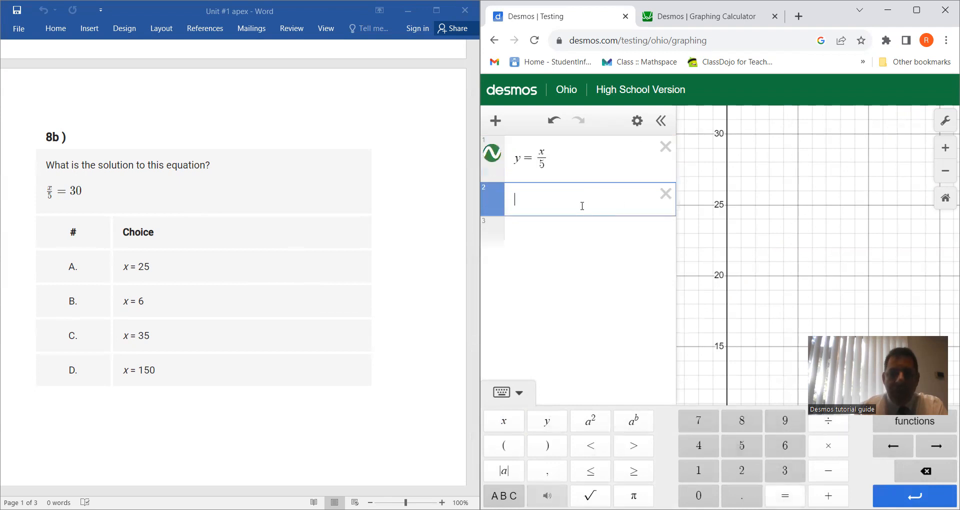
pyautogui.click(547, 422)
pyautogui.click(785, 495)
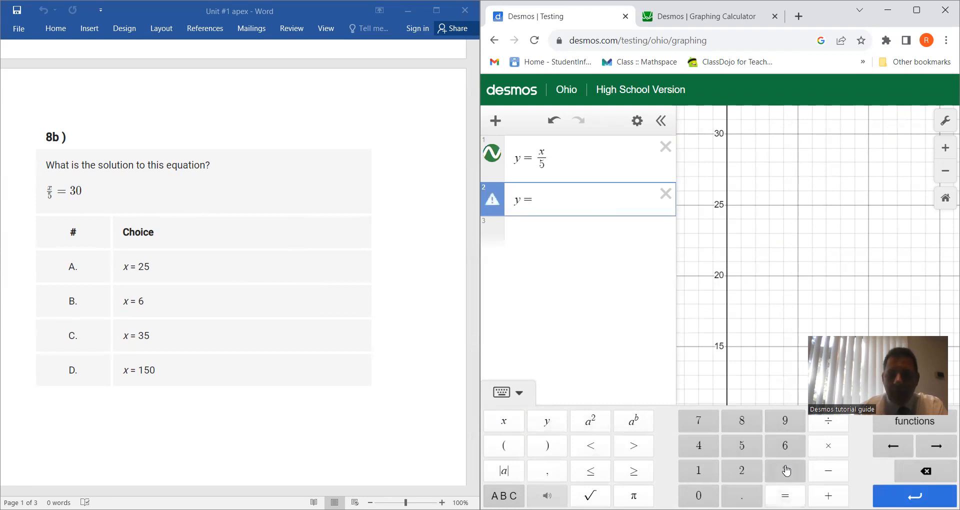
pyautogui.click(785, 471)
pyautogui.click(698, 495)
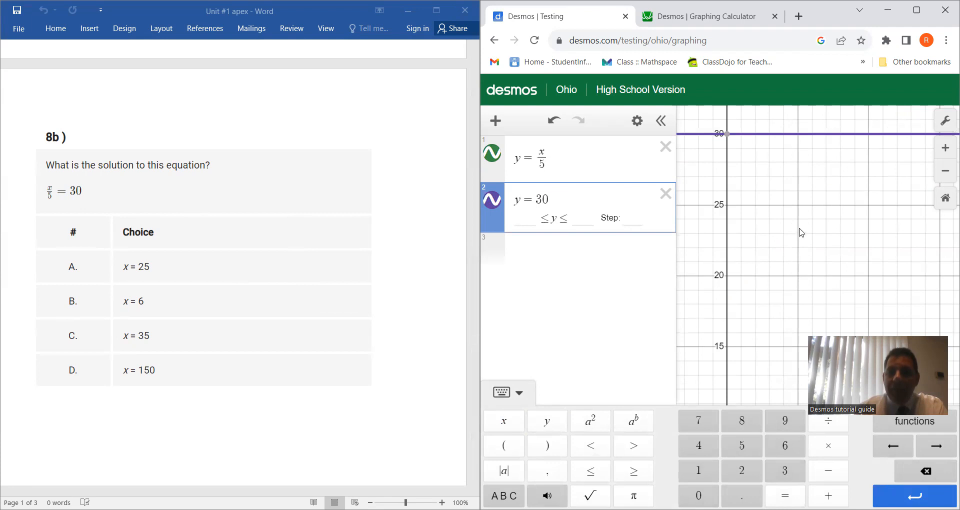
# Step: Show the coordinates of the point where y = x/5 and y = 30 intersect
pyautogui.scroll(-5, 802, 232)
pyautogui.moveTo(854, 264); pyautogui.dragTo(712, 234)
pyautogui.scroll(-4, 767, 224)
pyautogui.scroll(-2, 765, 231)
pyautogui.moveTo(876, 251); pyautogui.dragTo(769, 273)
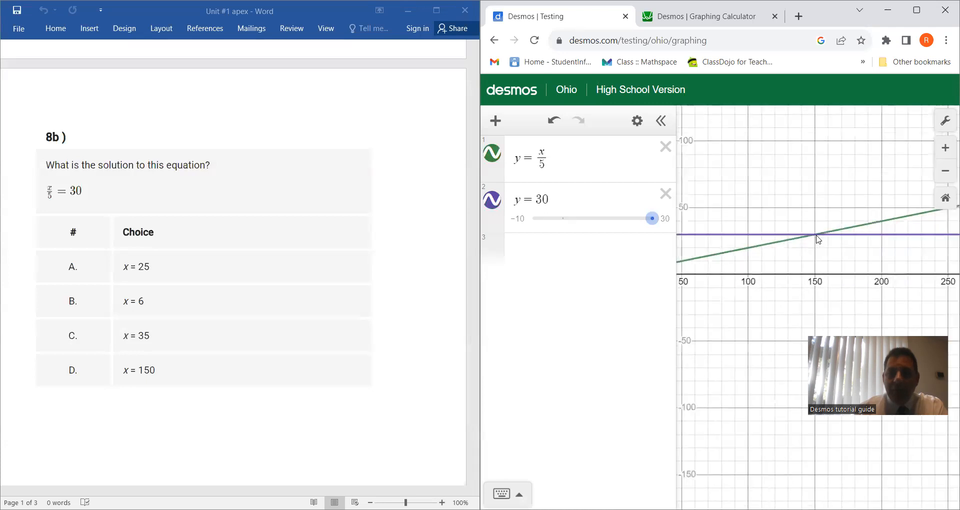
pyautogui.click(816, 240)
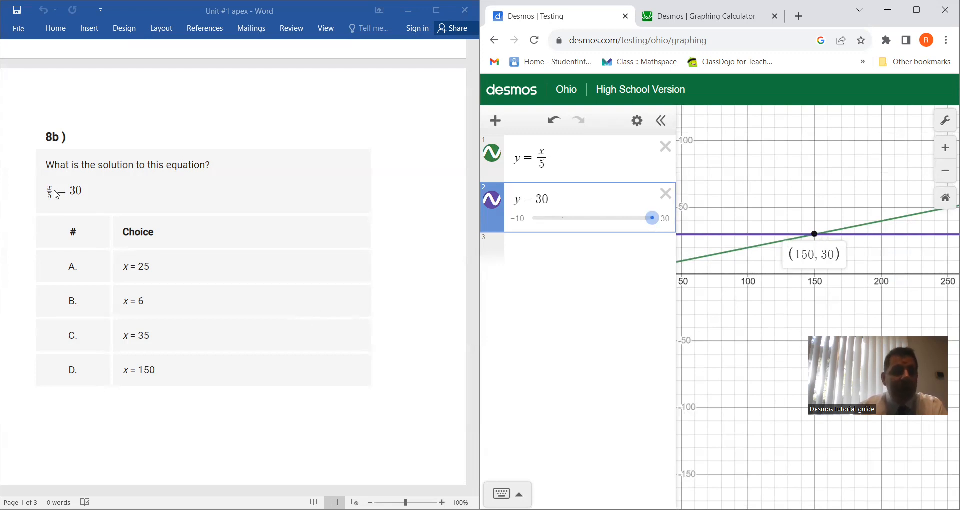
# Step: Calculate 30 · 5 on the third line to check the question 8b solution arithmetically
pyautogui.click(523, 254)
pyautogui.click(783, 472)
pyautogui.write('0')
pyautogui.click(828, 445)
pyautogui.click(742, 445)
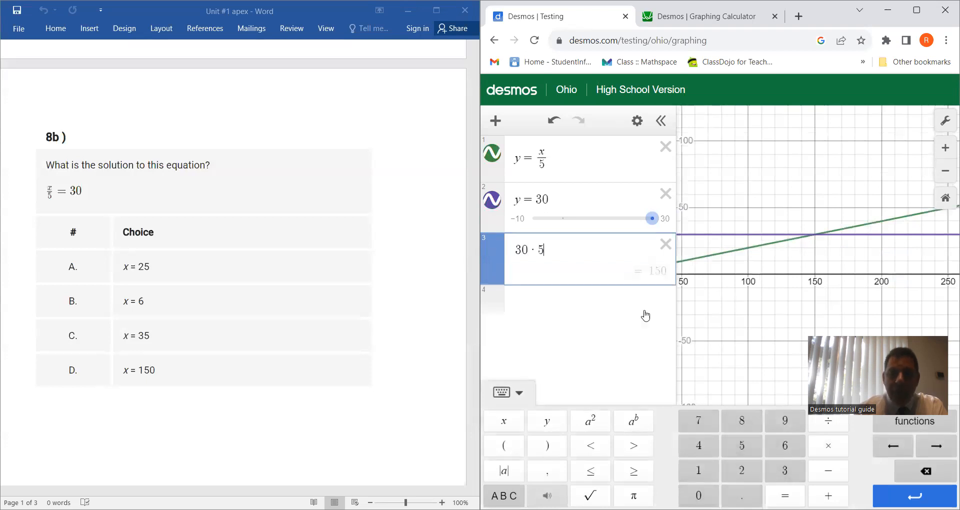